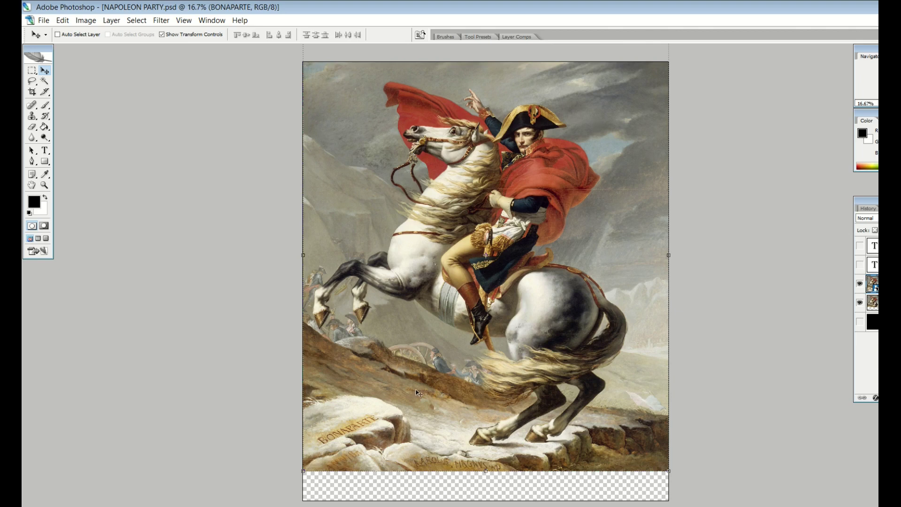
- In Photoshop, hide the original painting and show the PARTY LIKE IT'S 1799 text and black background layers
left_click(859, 285)
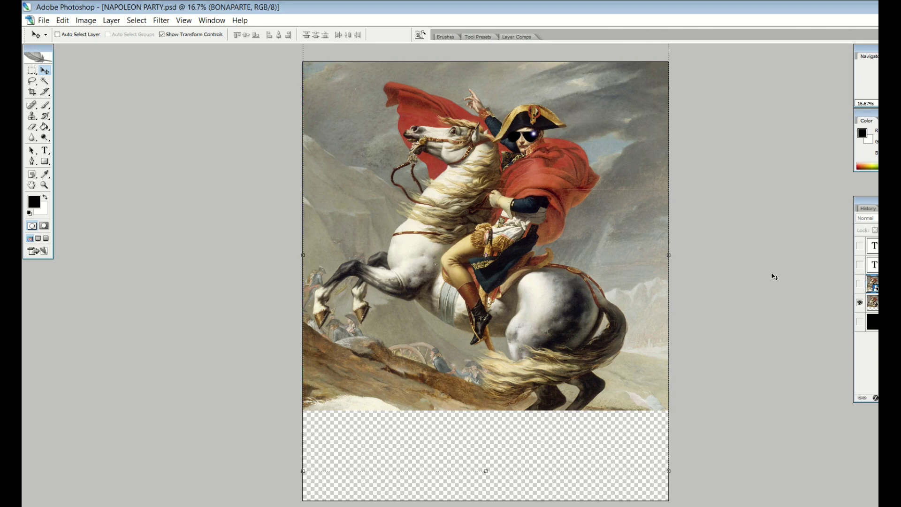
left_click(860, 245)
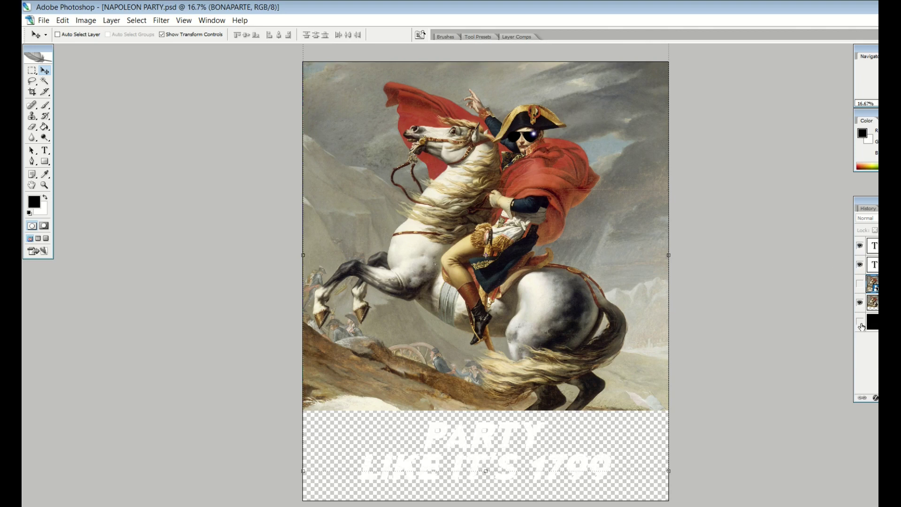
left_click(860, 322)
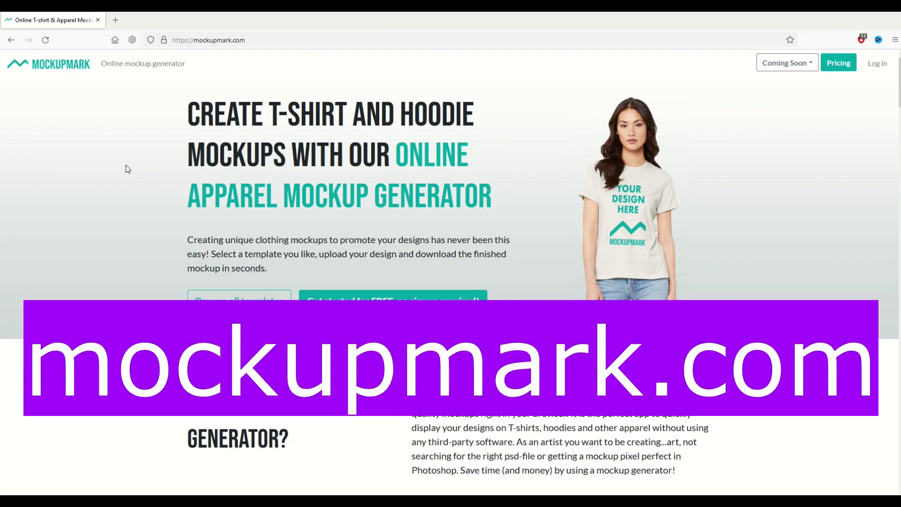
- Open MockupMark's free generator via 'Get started for FREE, no signup required!' and locate 'Upload your artwork'
scroll(173, 216, "down", 5)
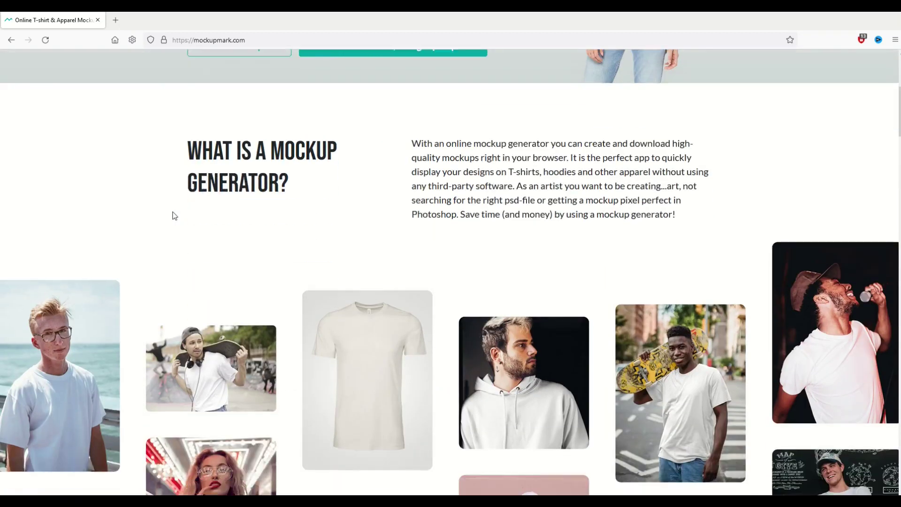
scroll(173, 215, "down", 3)
scroll(232, 244, "down", 3)
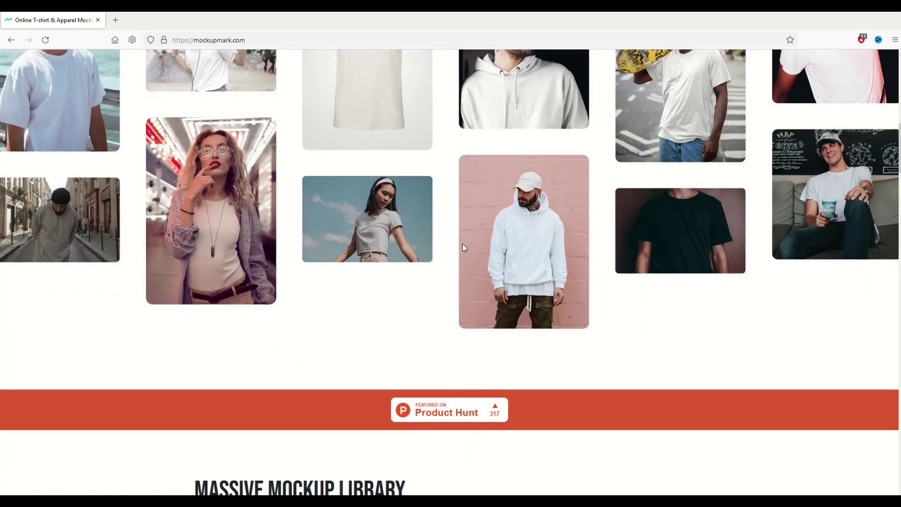
scroll(232, 243, "up", 10)
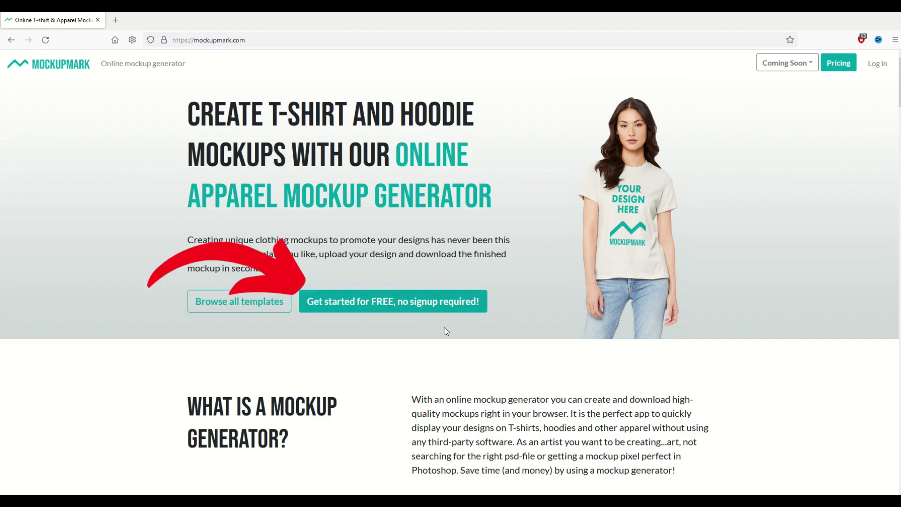
left_click(393, 313)
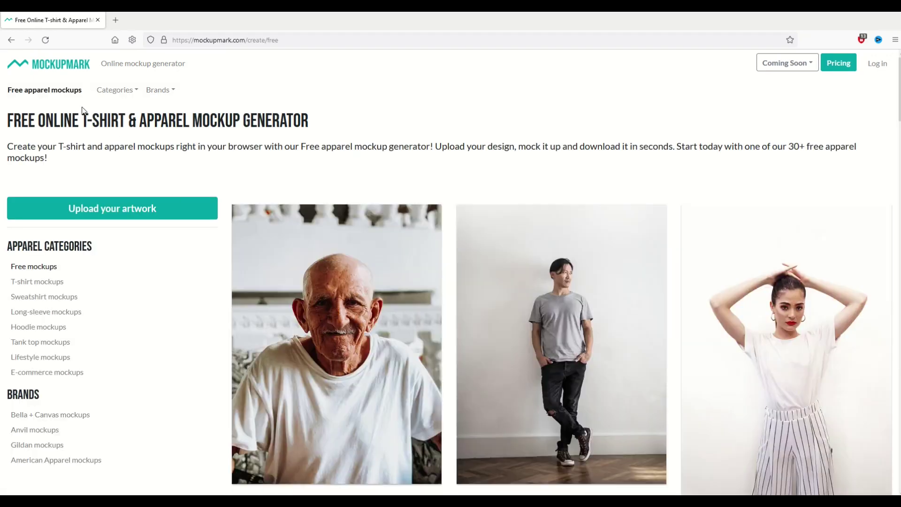
scroll(62, 339, "down", 1)
scroll(62, 338, "down", 1)
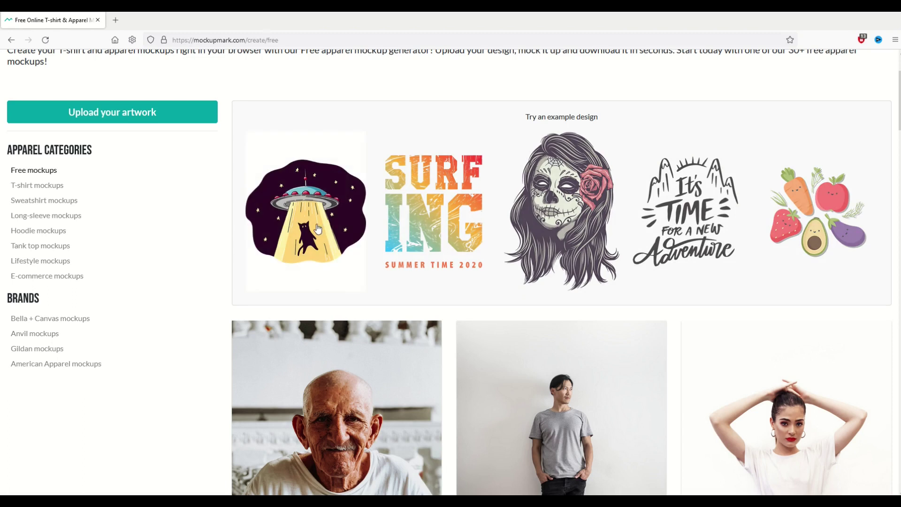
scroll(301, 228, "up", 2)
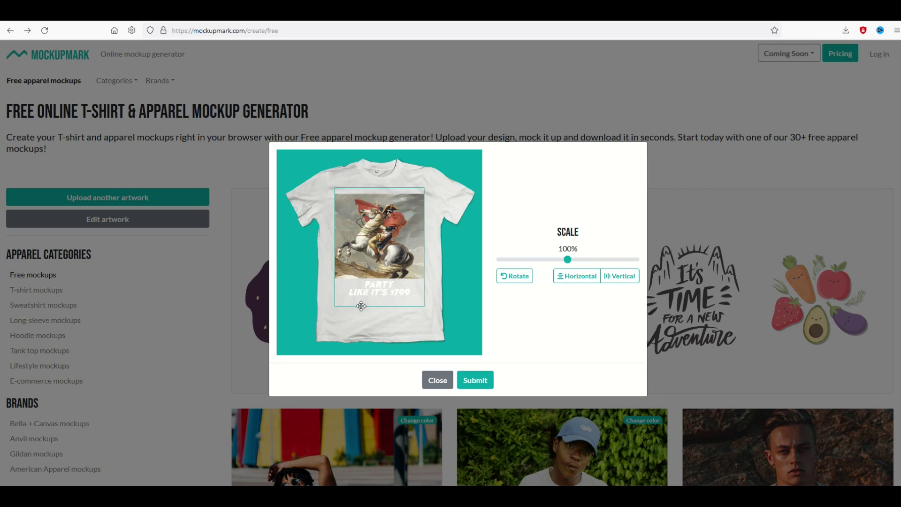
- Shrink the uploaded design, rotate it a full turn back upright, and drag it on the shirt
mouse_move(568, 260)
left_mouse_down()
mouse_move(555, 259)
mouse_move(606, 261)
mouse_move(549, 261)
mouse_move(563, 260)
left_mouse_up()
left_click(512, 281)
left_click(513, 281)
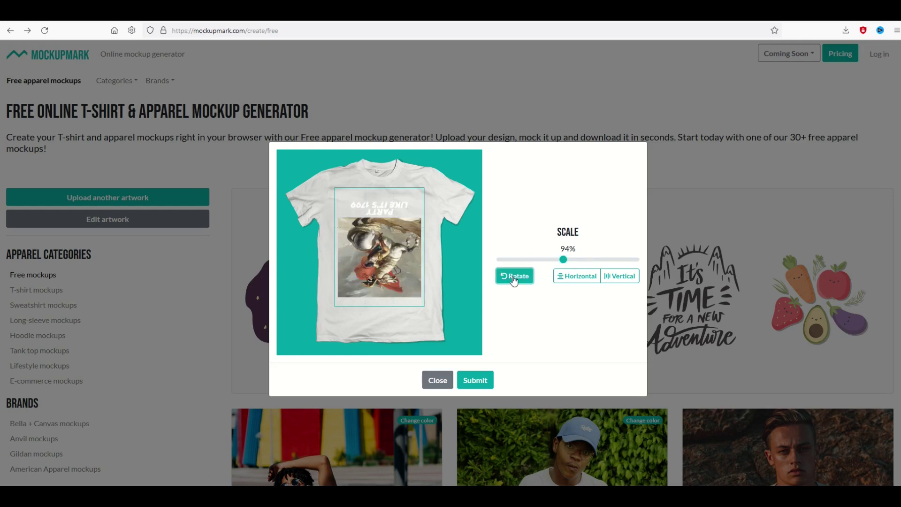
left_click(513, 281)
left_click(514, 281)
left_click_drag(378, 235, 463, 299)
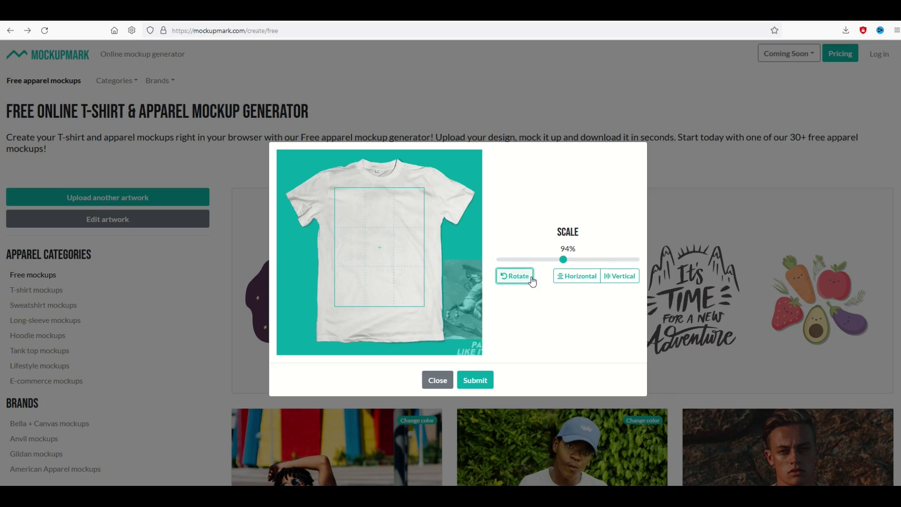
- Centre the design horizontally and vertically on the shirt and return the scale to 100%
left_click(562, 279)
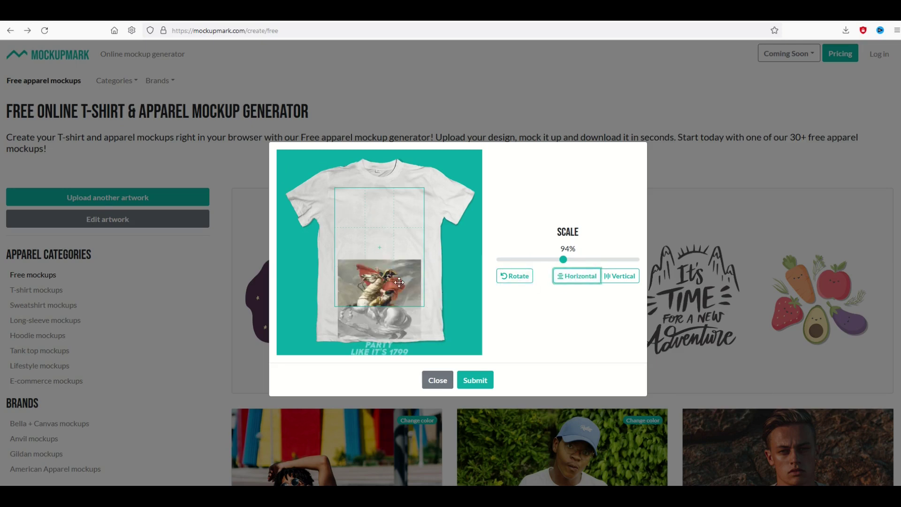
left_click(615, 278)
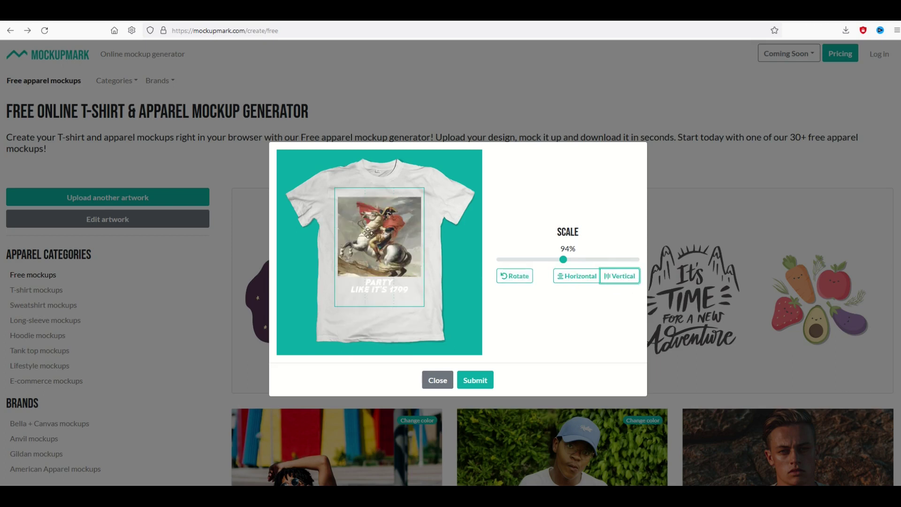
left_click_drag(558, 259, 568, 260)
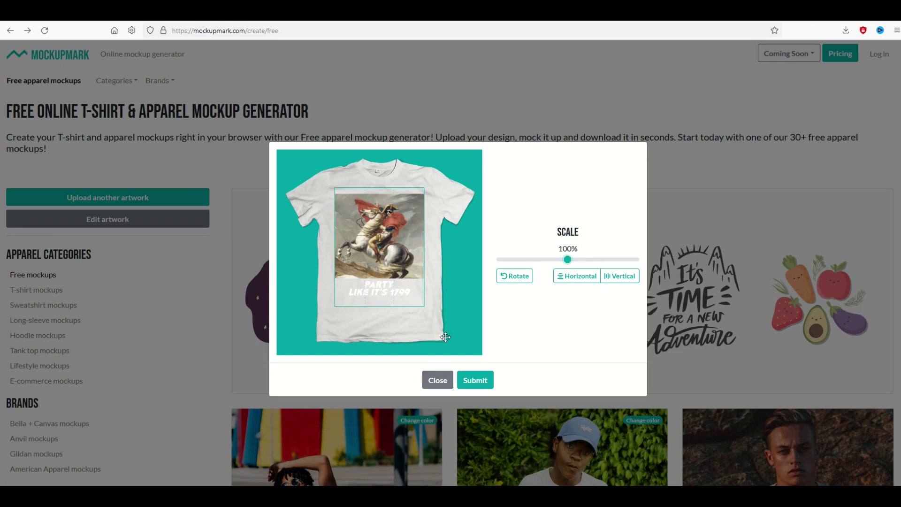
left_click(622, 276)
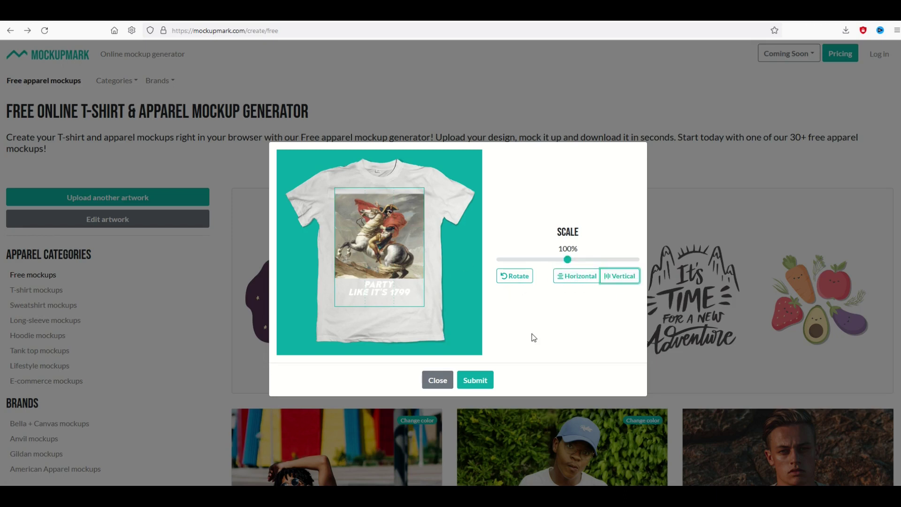
- Submit the positioned design to all free mockups and browse the resulting mockup grid
left_click(475, 380)
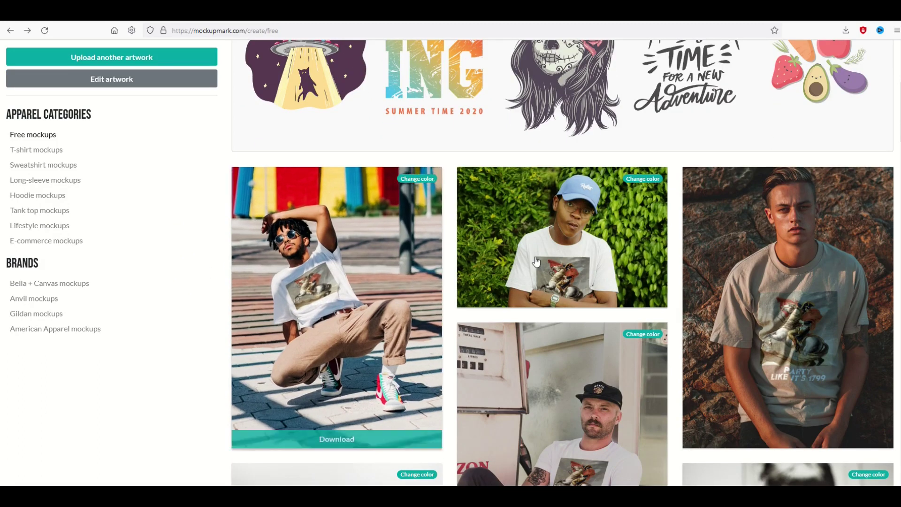
scroll(789, 306, "down", 3)
mouse_move(364, 299)
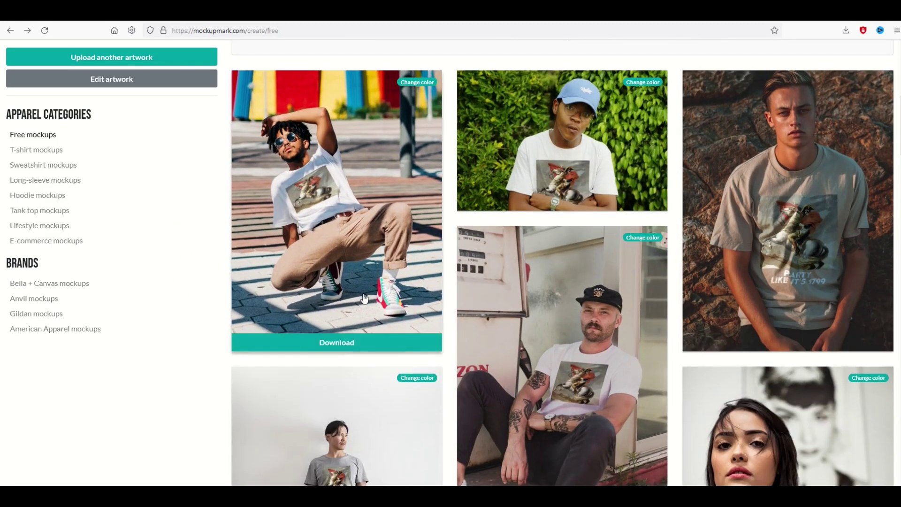
scroll(362, 299, "up", 1)
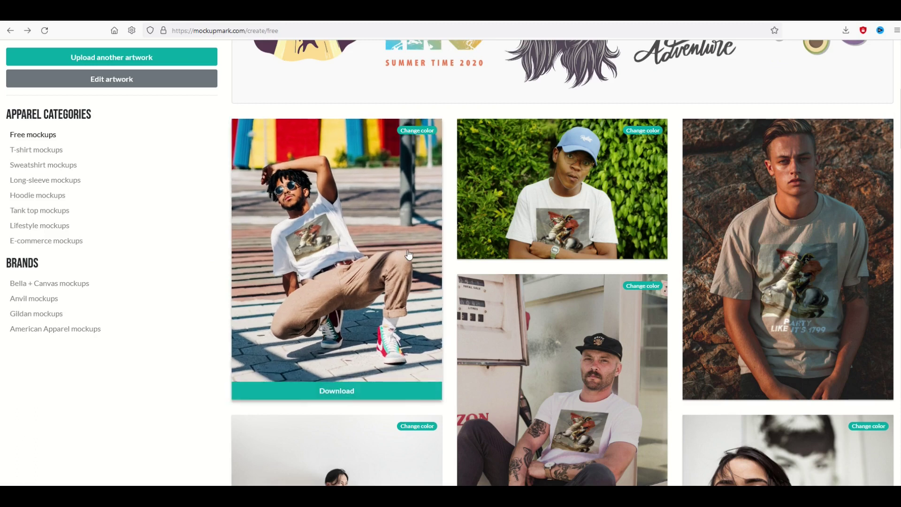
scroll(392, 262, "down", 1)
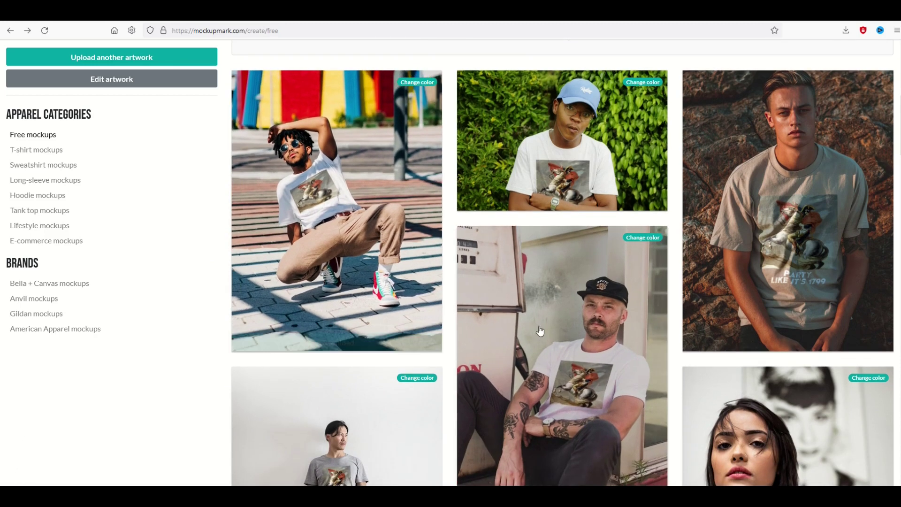
scroll(376, 234, "up", 2)
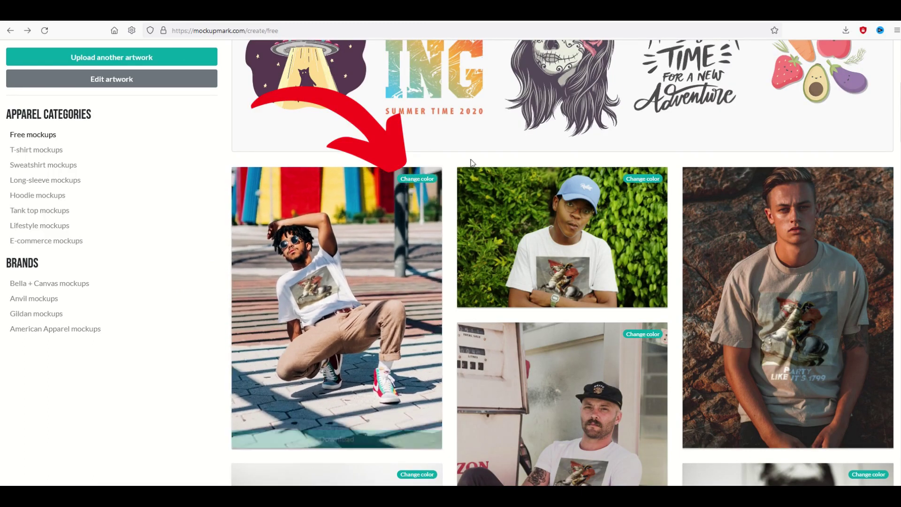
scroll(750, 180, "down", 2)
scroll(845, 225, "up", 2)
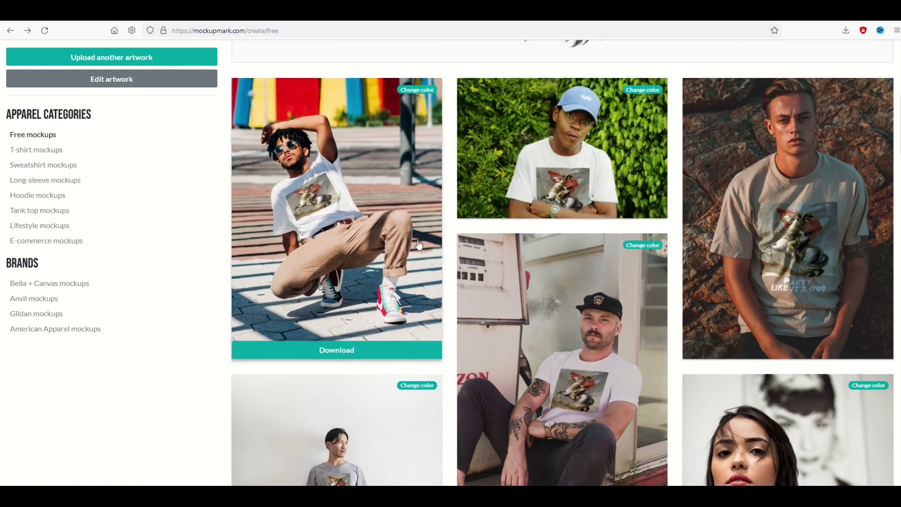
scroll(751, 321, "up", 1)
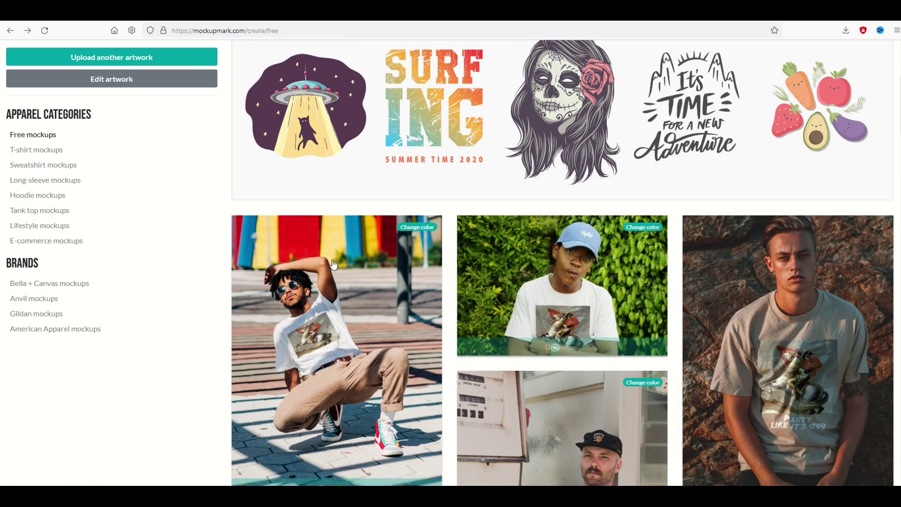
scroll(329, 237, "down", 1)
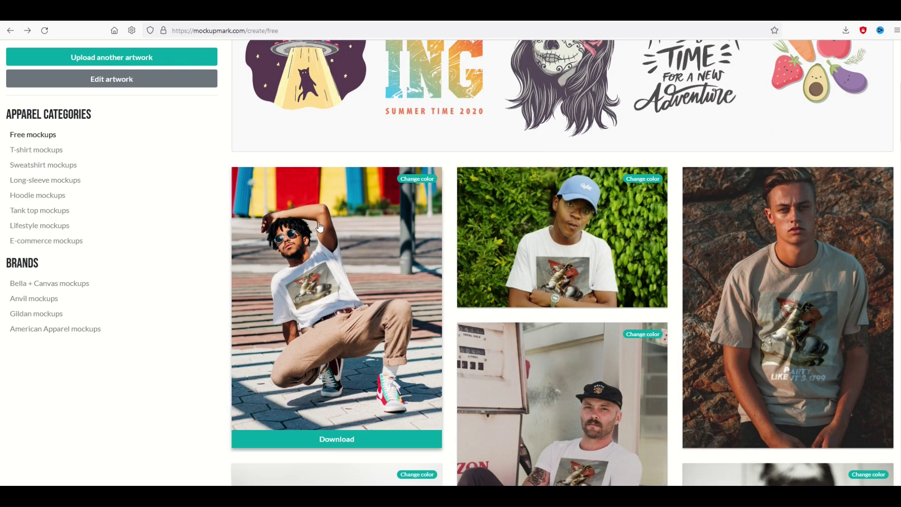
- On the crouching man's mockup, change the shirt from white to navy 001F45
left_click(299, 255)
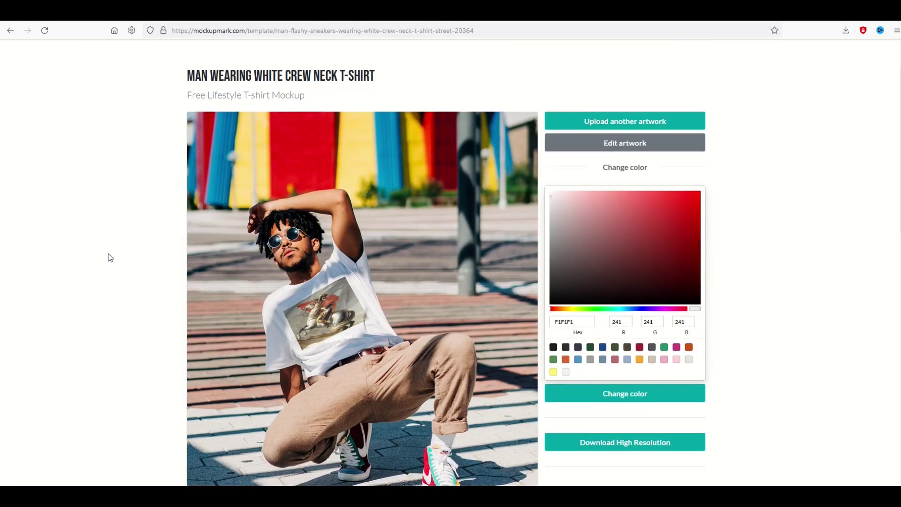
scroll(110, 258, "down", 1)
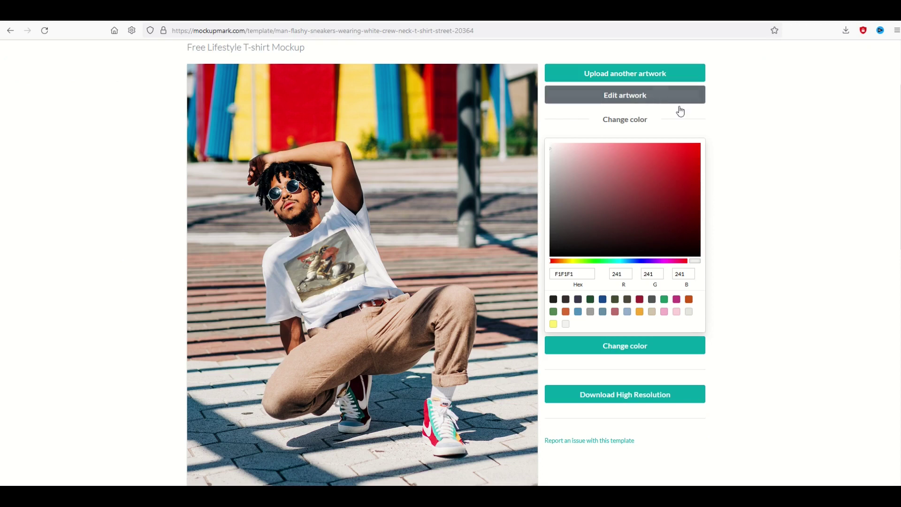
left_click(603, 299)
left_click_drag(664, 203, 708, 230)
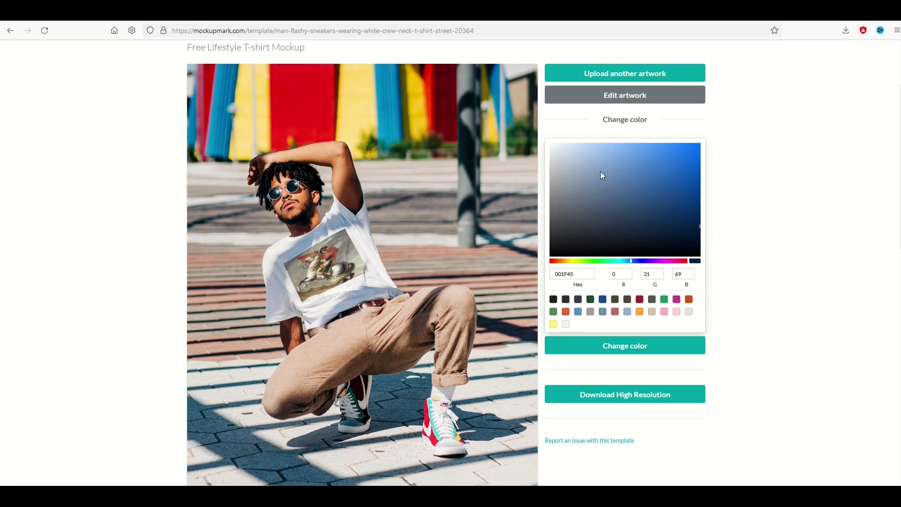
left_click(624, 347)
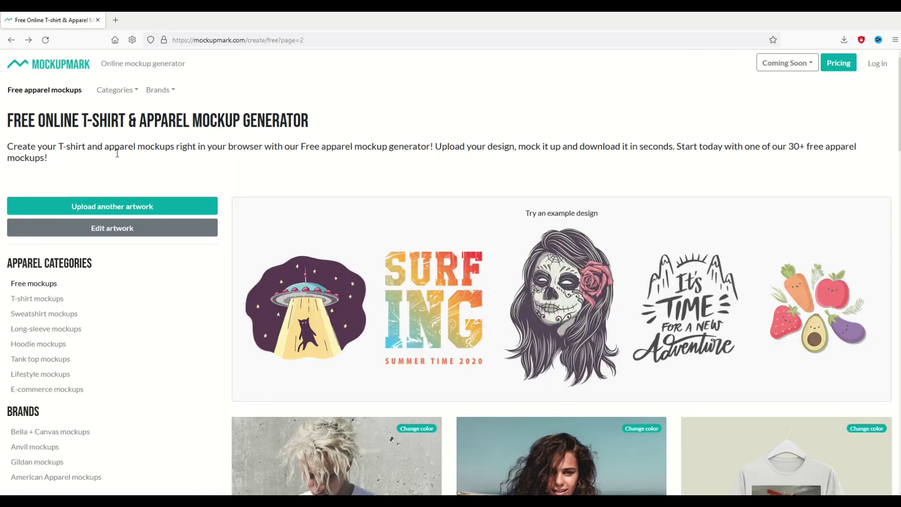
- Browse the Tank top mockups category, find only premium templates, and return to Free mockups
scroll(30, 204, "down", 3)
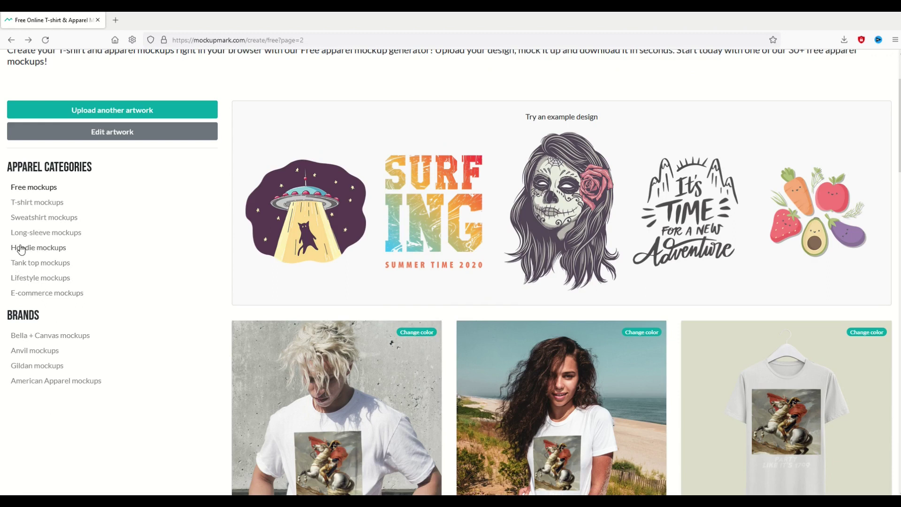
left_click(32, 266)
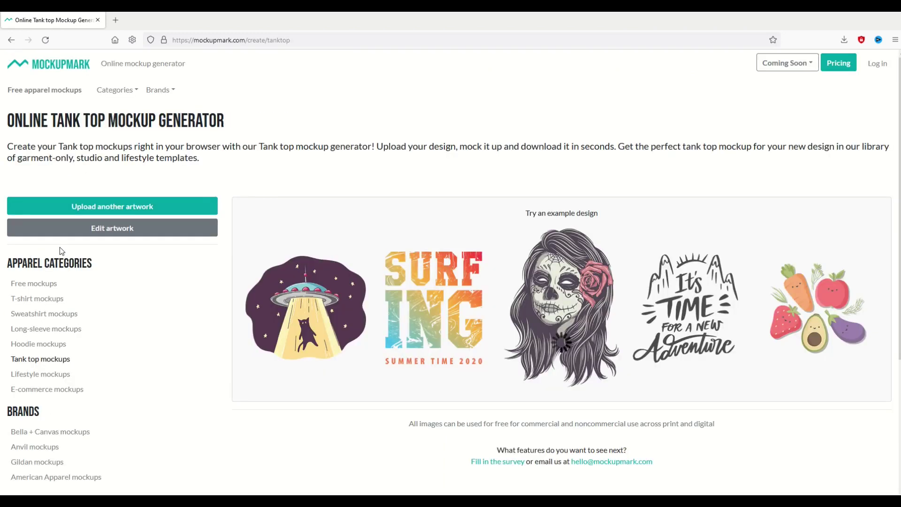
scroll(254, 251, "down", 2)
scroll(263, 249, "down", 3)
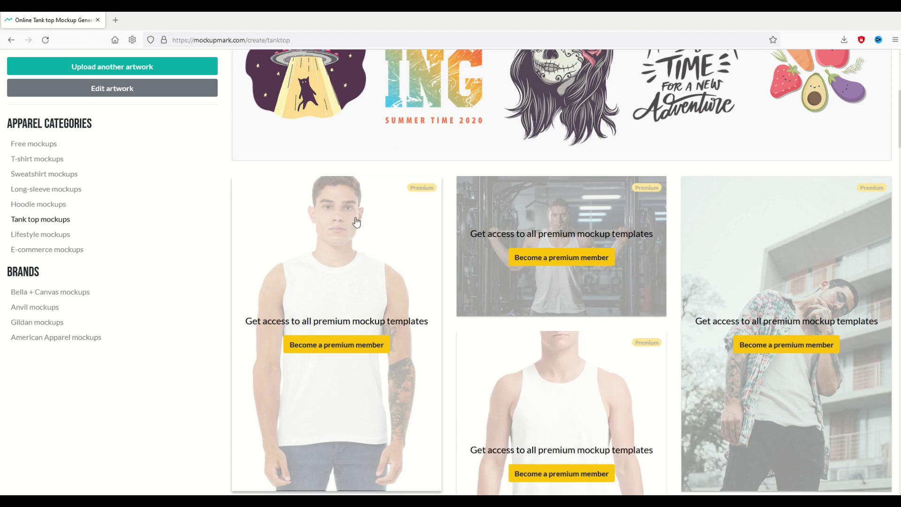
scroll(736, 302, "down", 2)
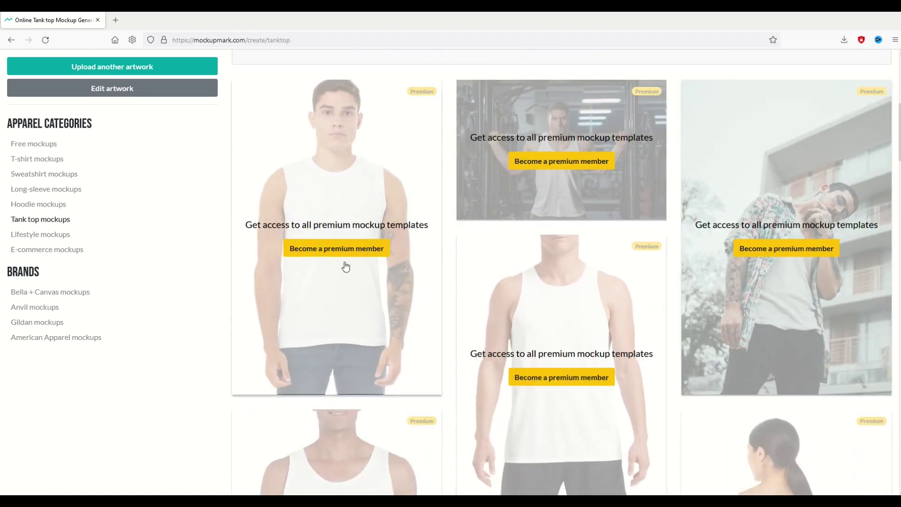
scroll(376, 258, "up", 5)
scroll(376, 258, "up", 2)
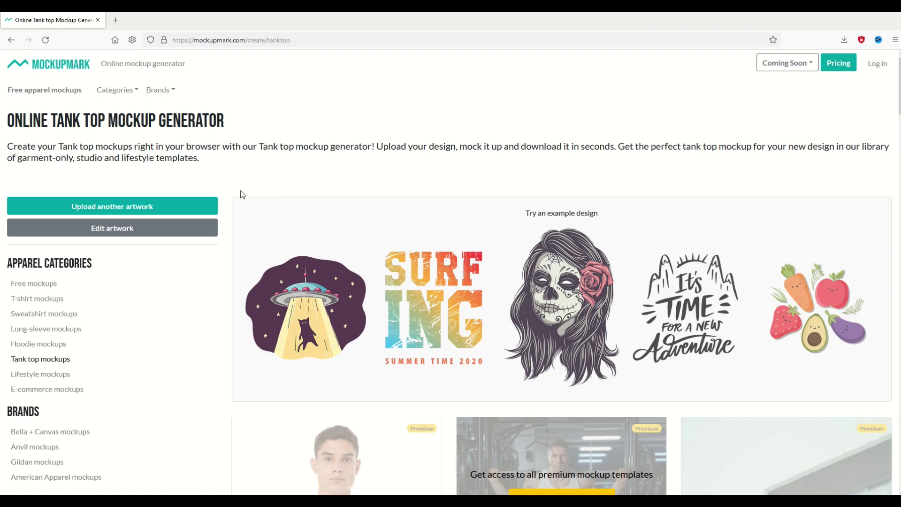
left_click(32, 284)
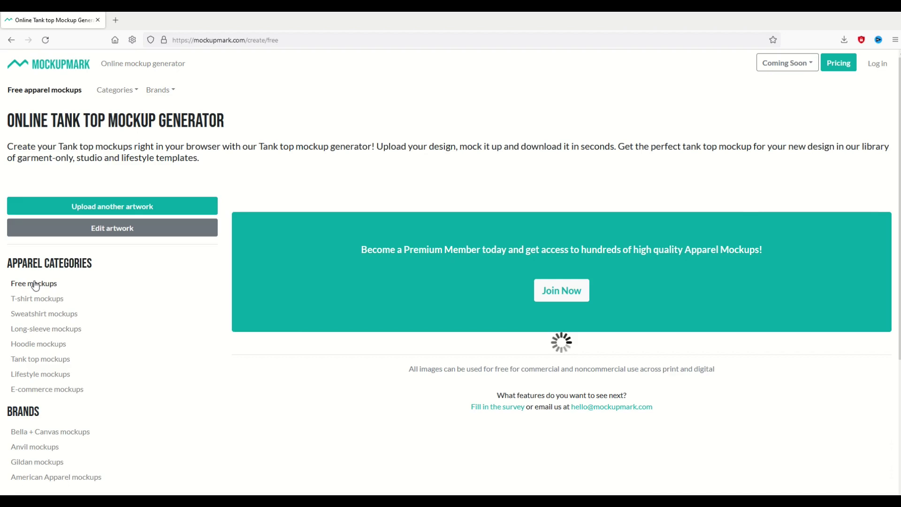
- Open the woman in black T-shirt mockup to preview the Napoleon design
scroll(277, 294, "down", 7)
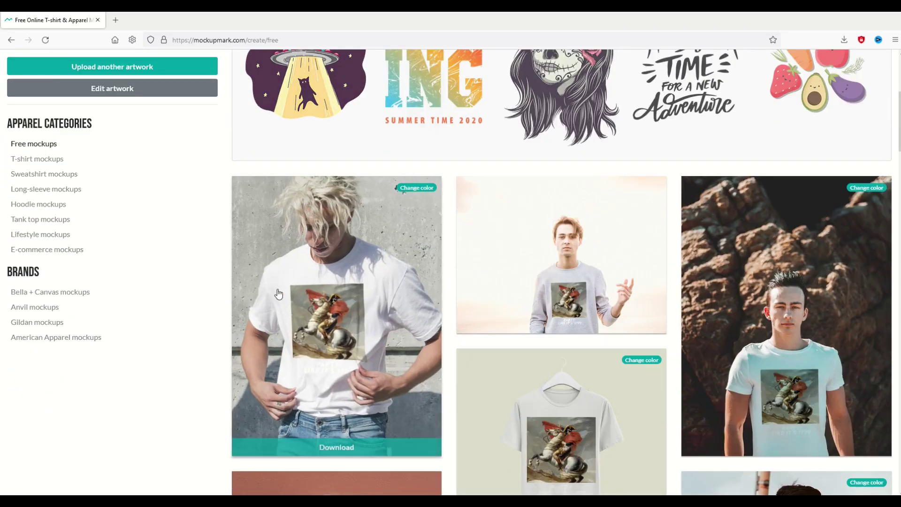
scroll(278, 294, "down", 5)
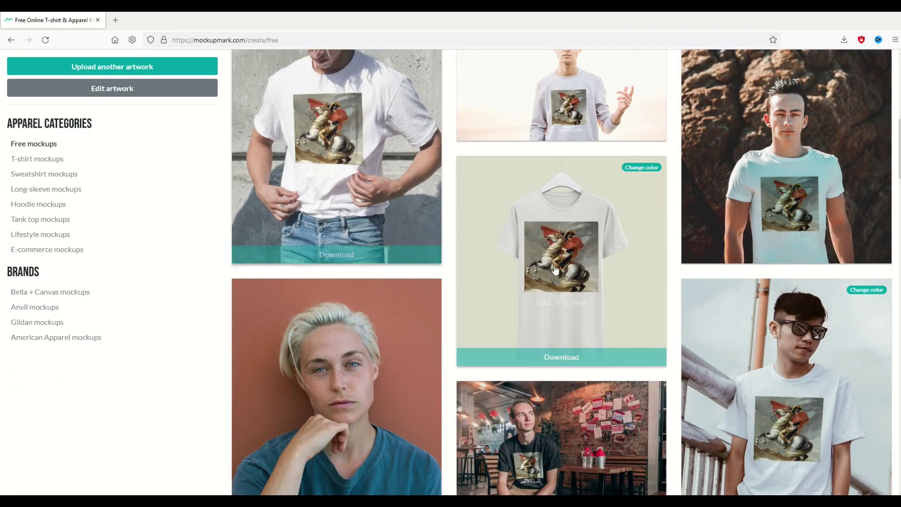
scroll(455, 276, "down", 6)
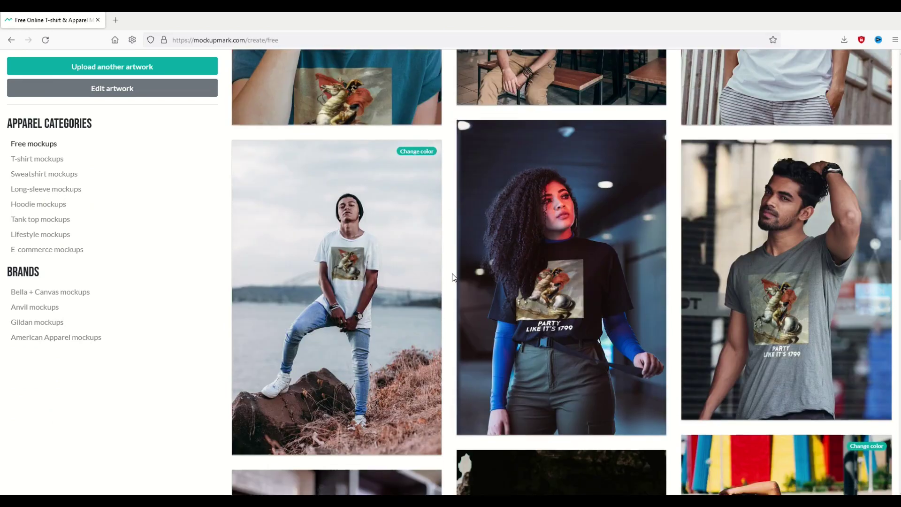
left_click(556, 269)
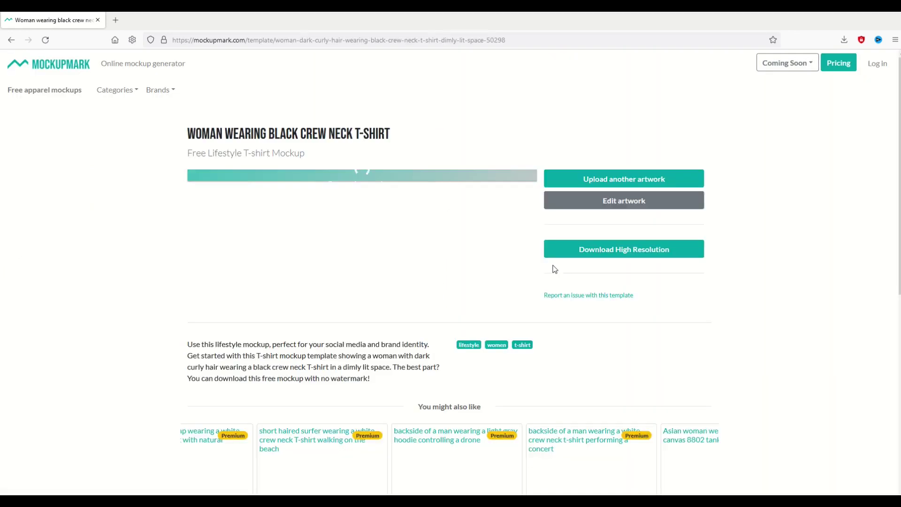
- Scroll down the free mockups grid to the flat-lay white crew neck T-shirt
scroll(115, 275, "down", 2)
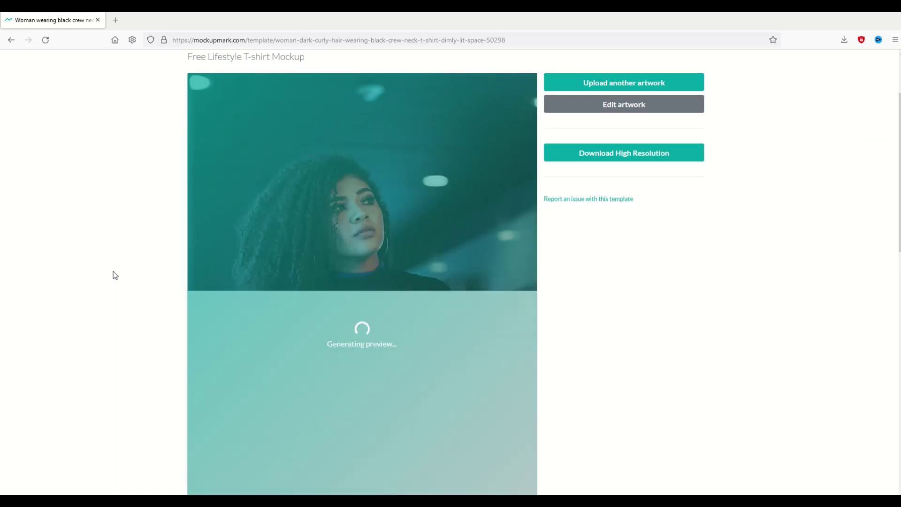
scroll(114, 275, "down", 1)
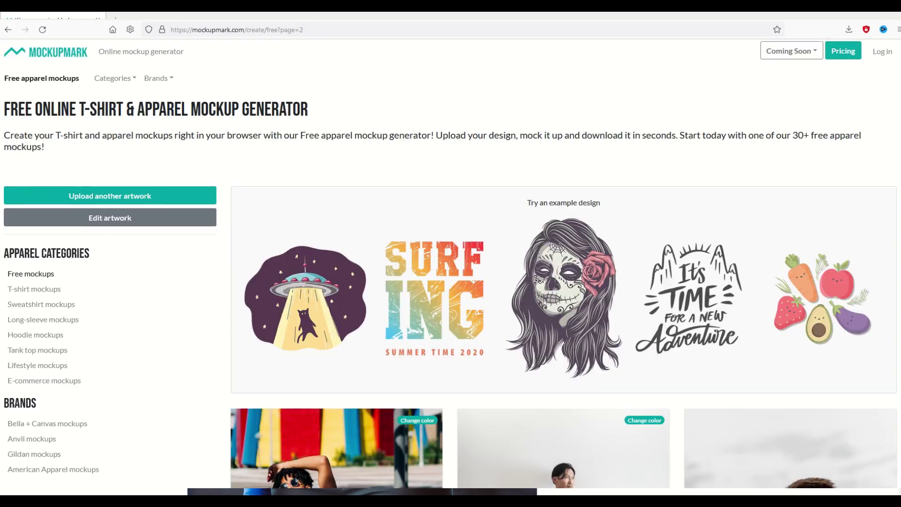
scroll(450, 263, "down", 2)
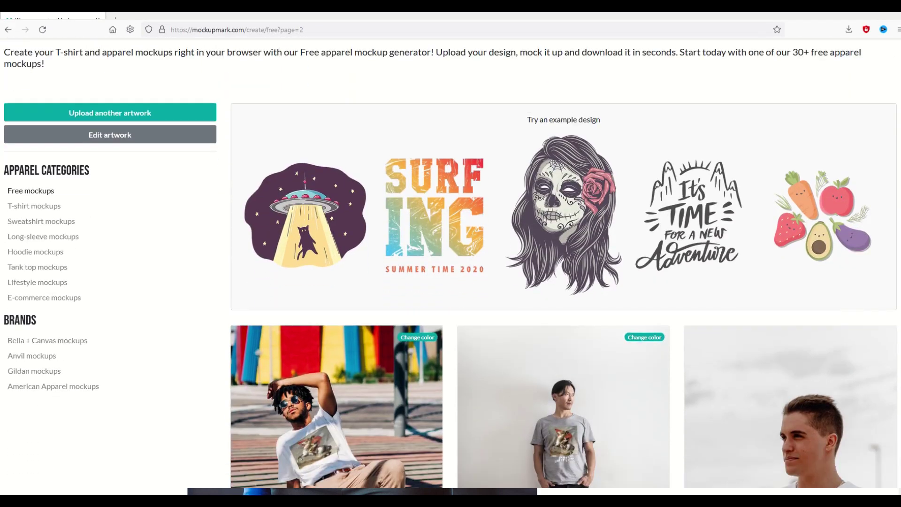
scroll(564, 263, "down", 13)
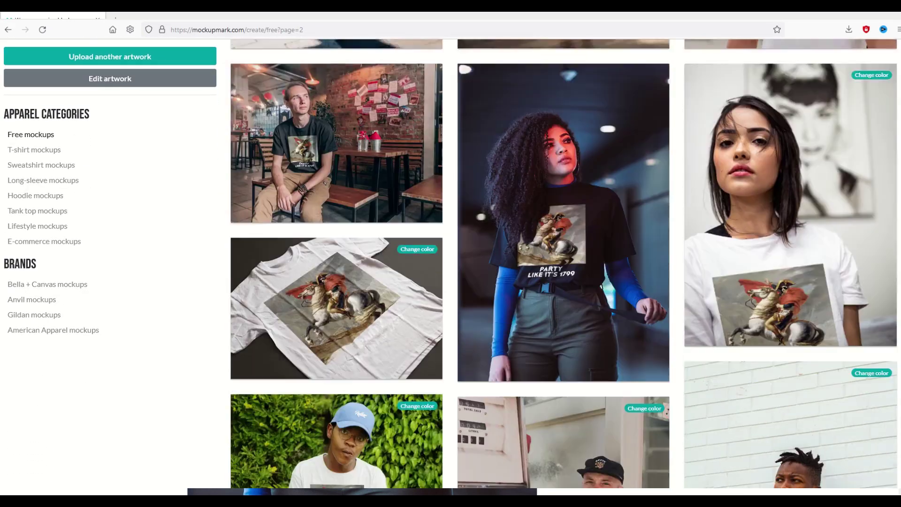
scroll(841, 259, "down", 2)
- Open the flat-lay T-shirt mockup and recolour it dark slate, then olive 434C31, then try magenta
left_click(346, 202)
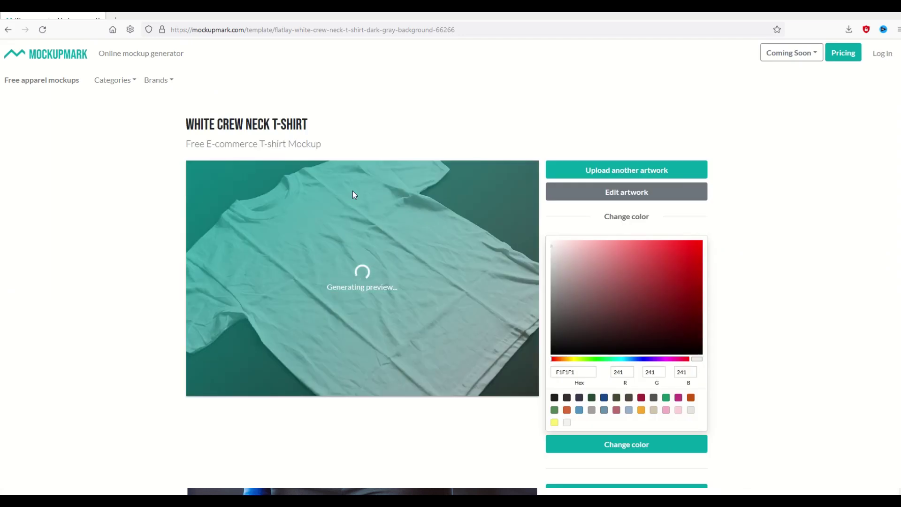
left_click(580, 398)
left_click(598, 448)
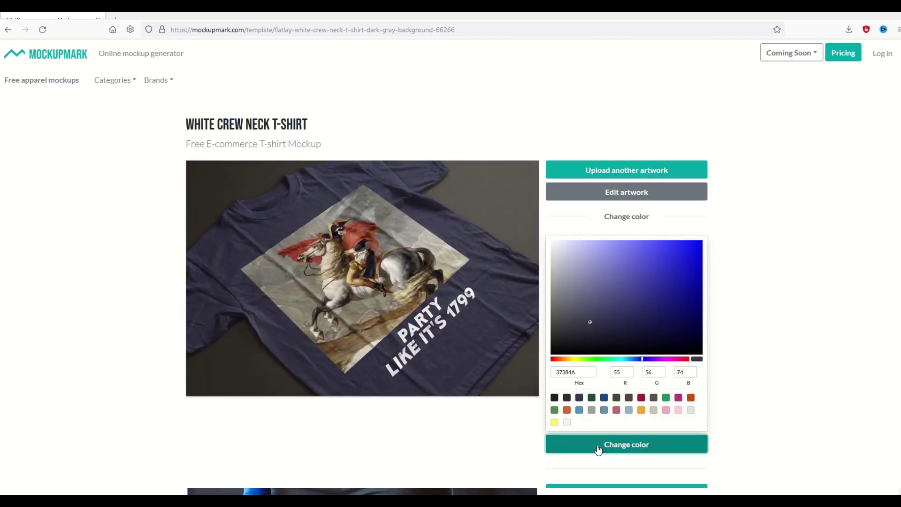
left_click(617, 400)
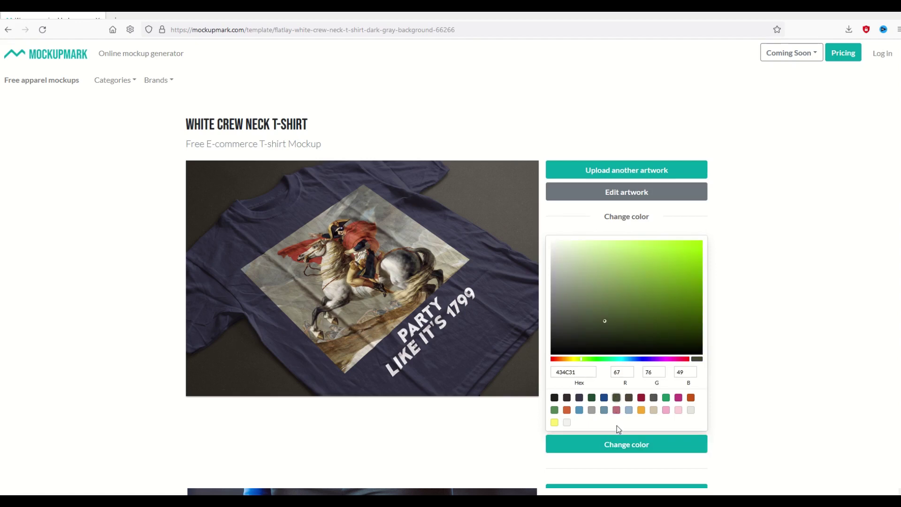
left_click(620, 443)
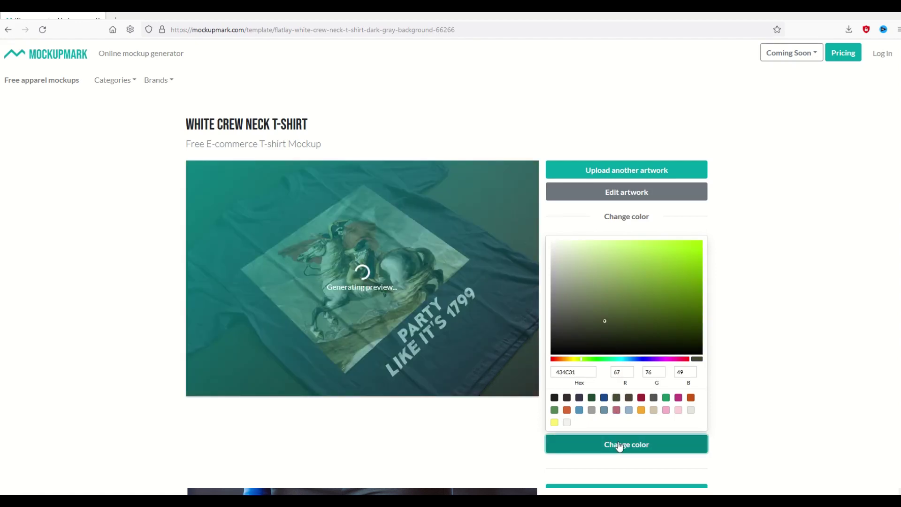
left_click(679, 398)
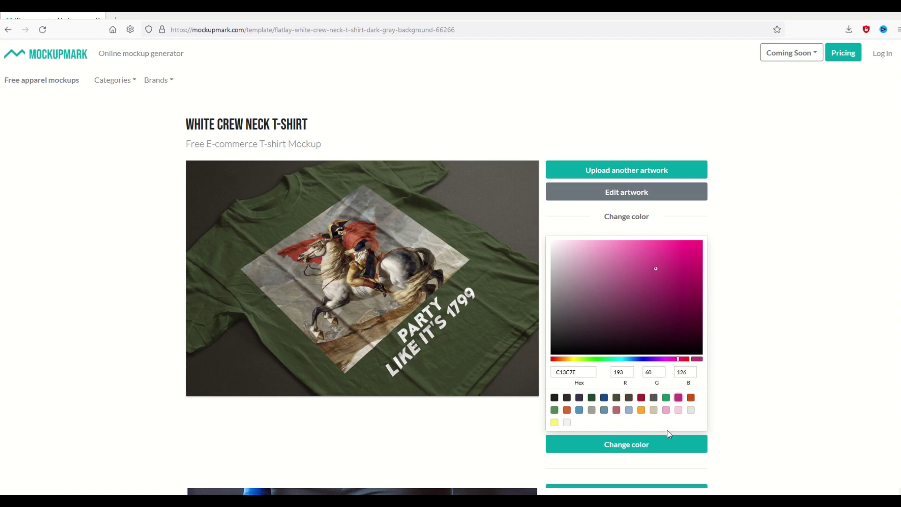